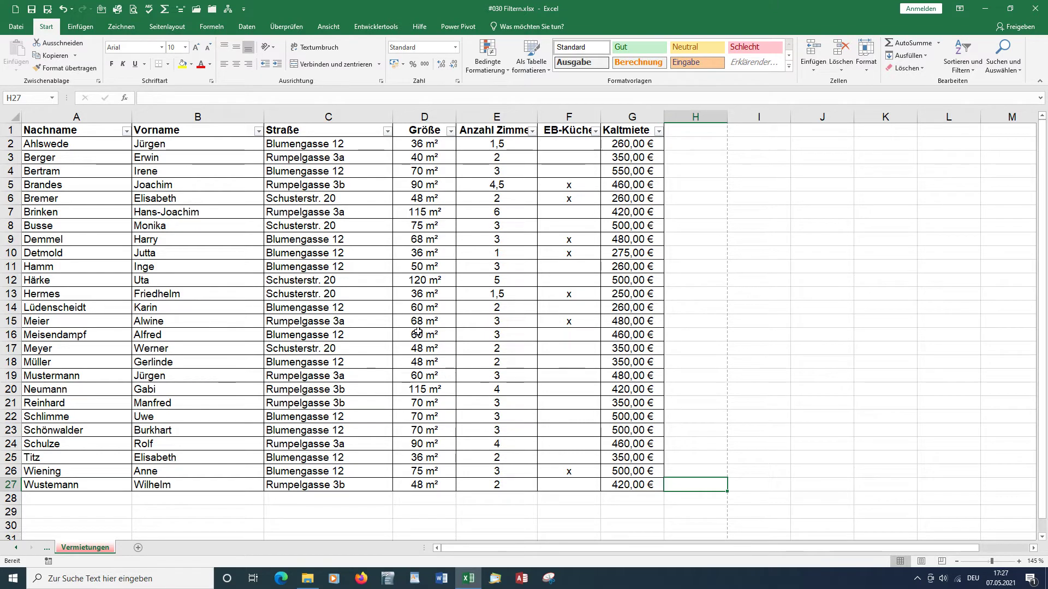
Filter the EB-Küche column to only rows marked x, leaving 7 of 26 flats.
click(596, 132)
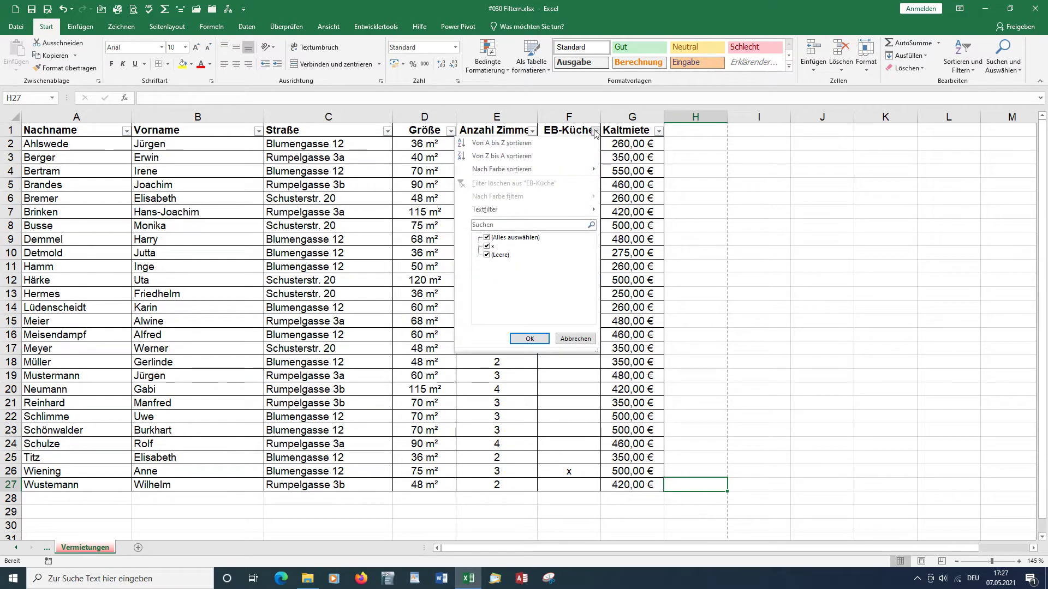
click(486, 237)
click(487, 246)
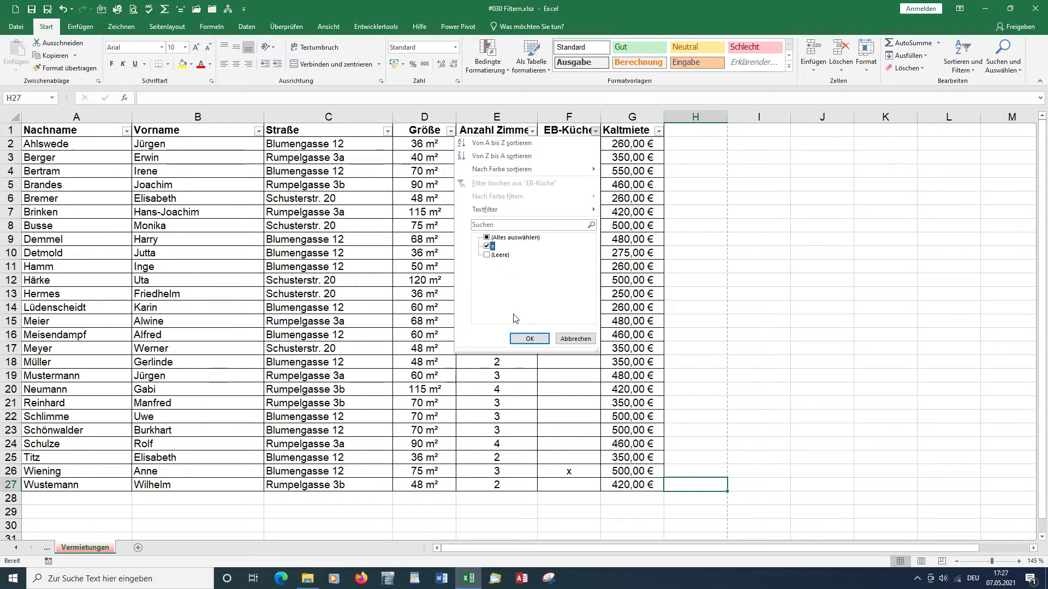
click(529, 339)
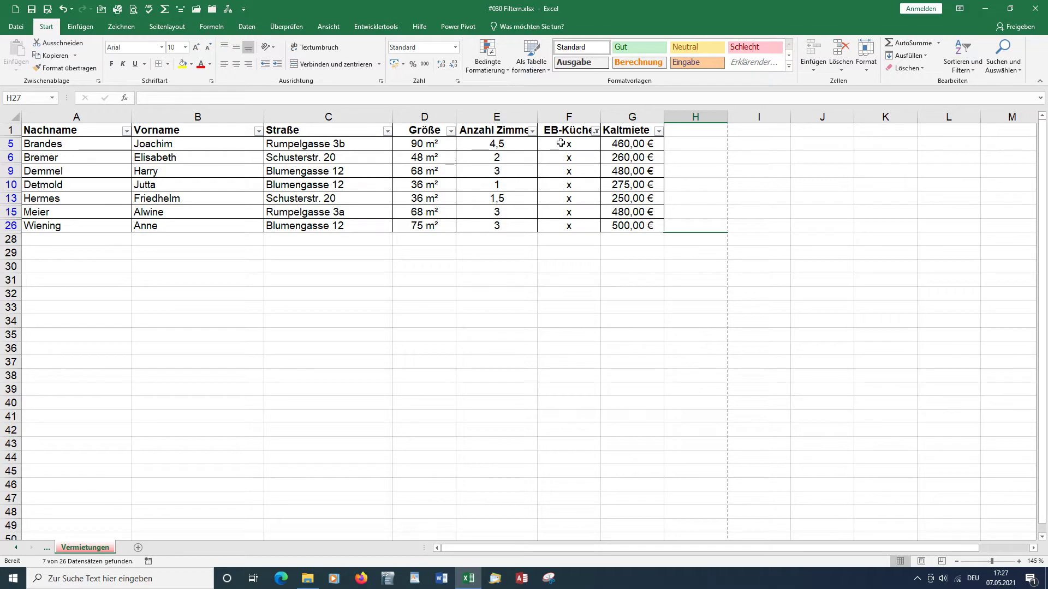
click(630, 118)
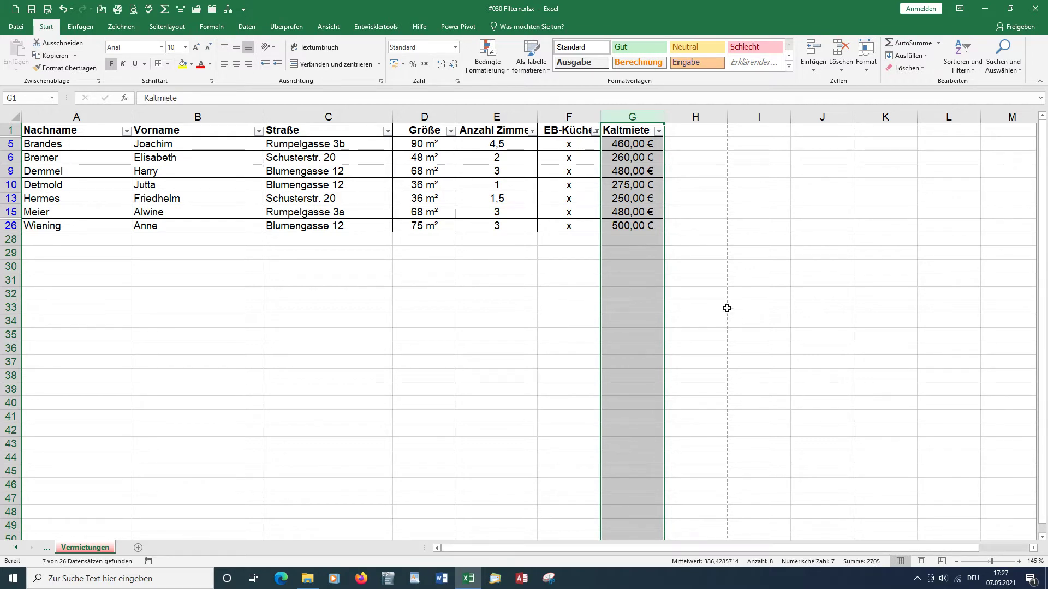
Enter =SUMME(G5:G26) in G29 to total the Kaltmiete values.
click(623, 253)
click(624, 254)
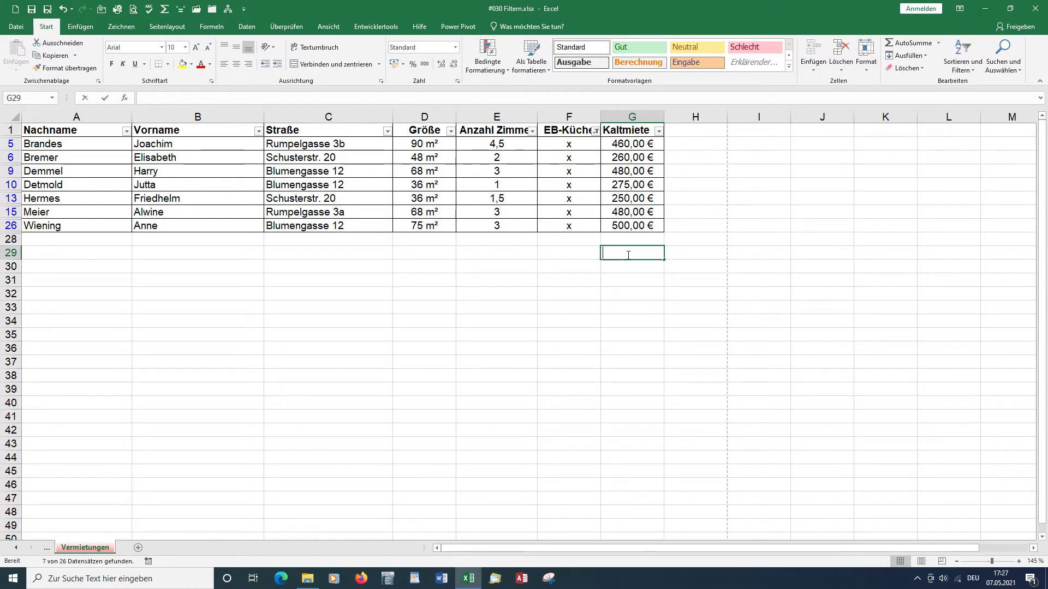
text(=sum)
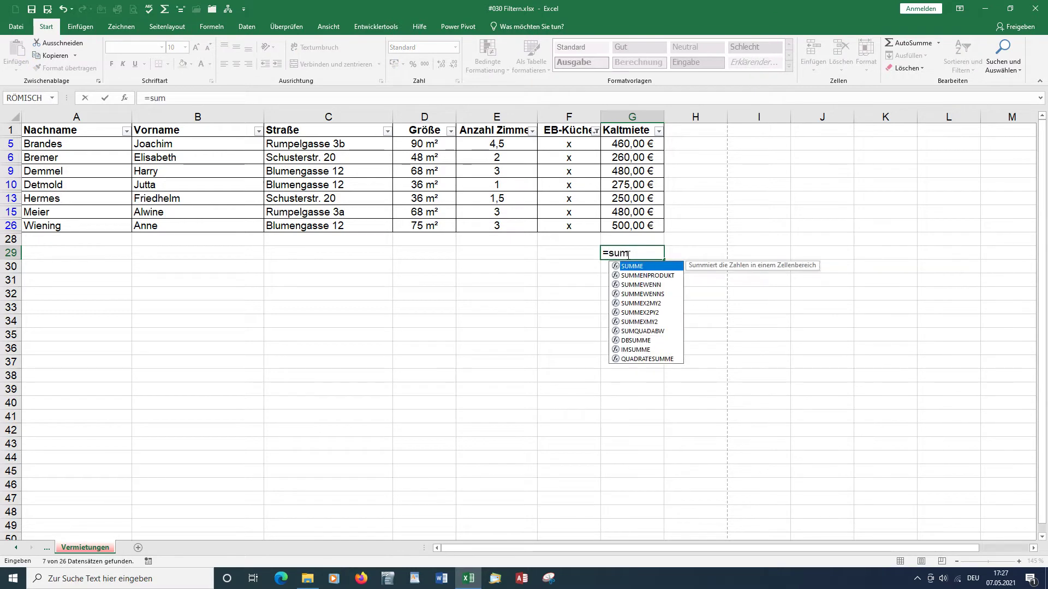
double_click(633, 267)
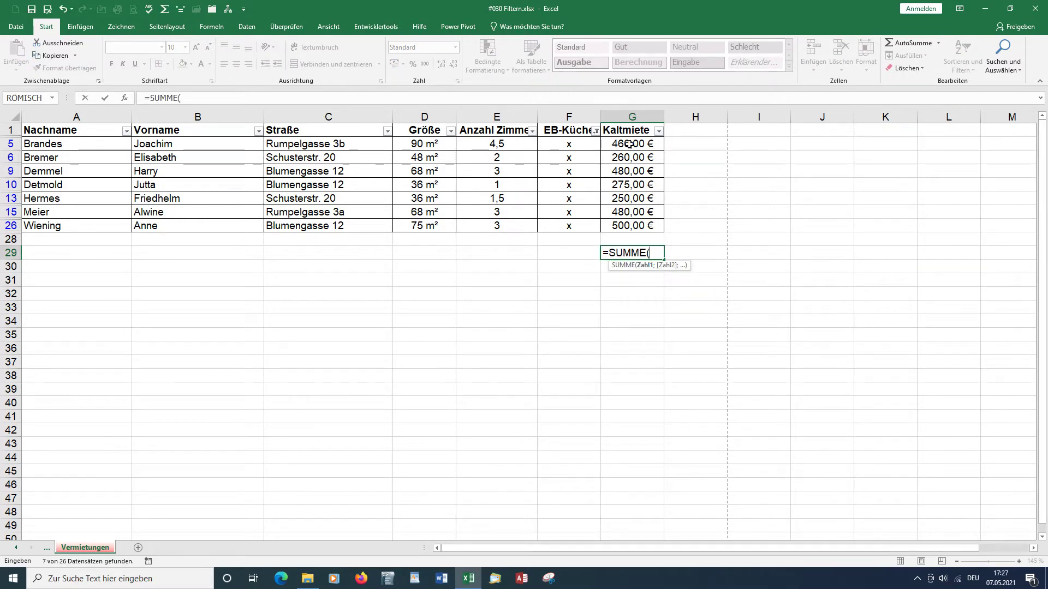
drag(629, 147, 619, 226)
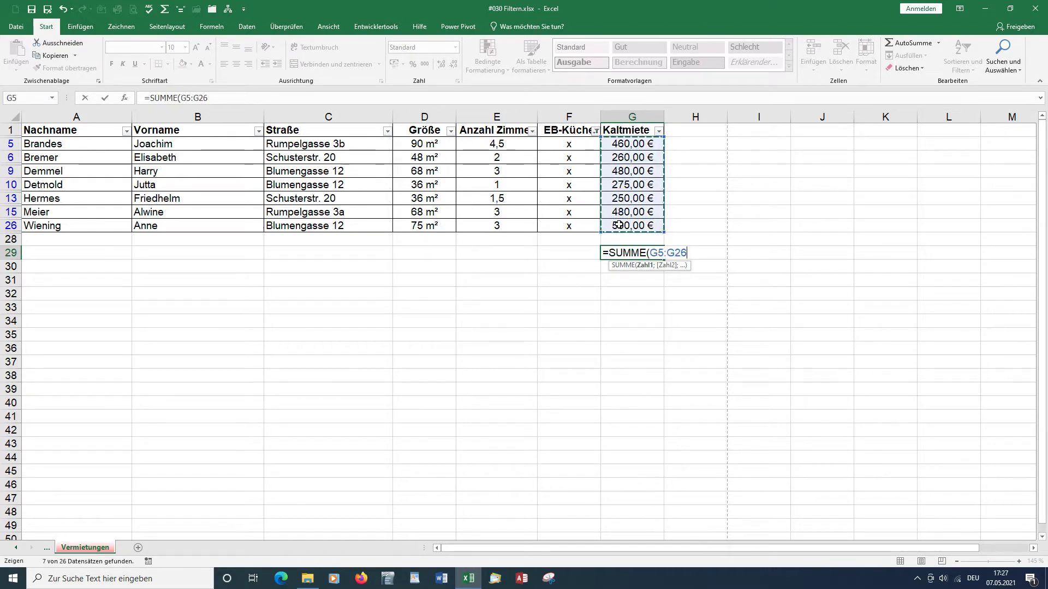
key(Return)
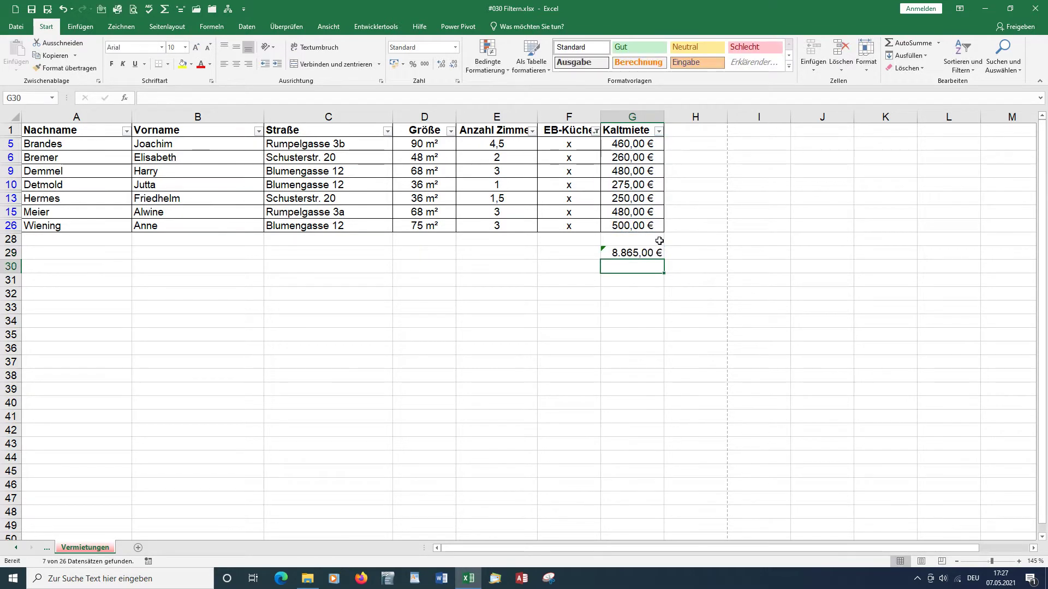
Reopen the G29 formula and confirm it unchanged, still showing 8.865,00 €.
click(632, 253)
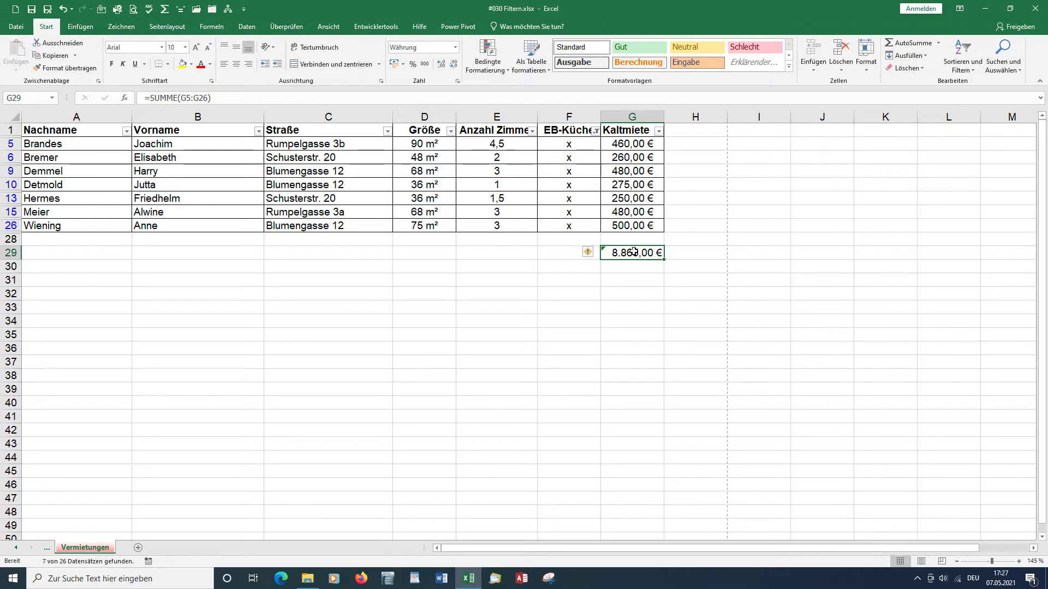
double_click(632, 253)
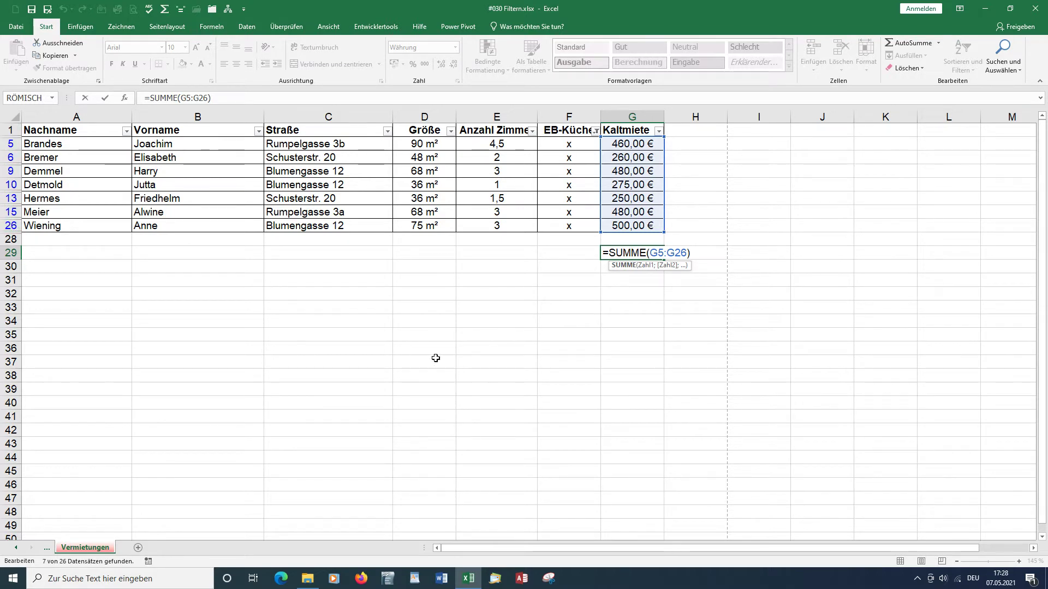
key(Return)
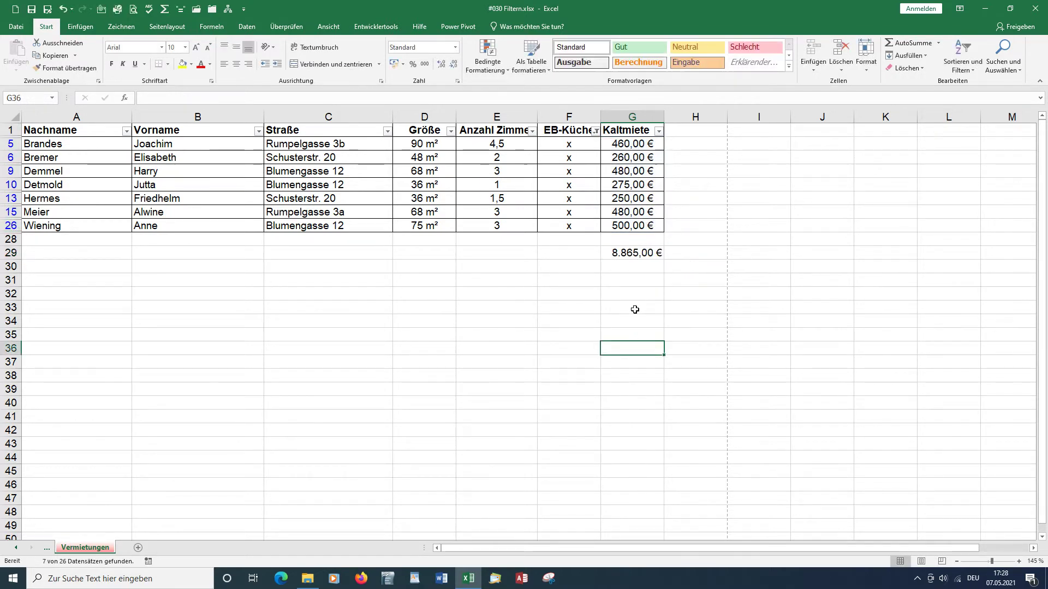
click(632, 254)
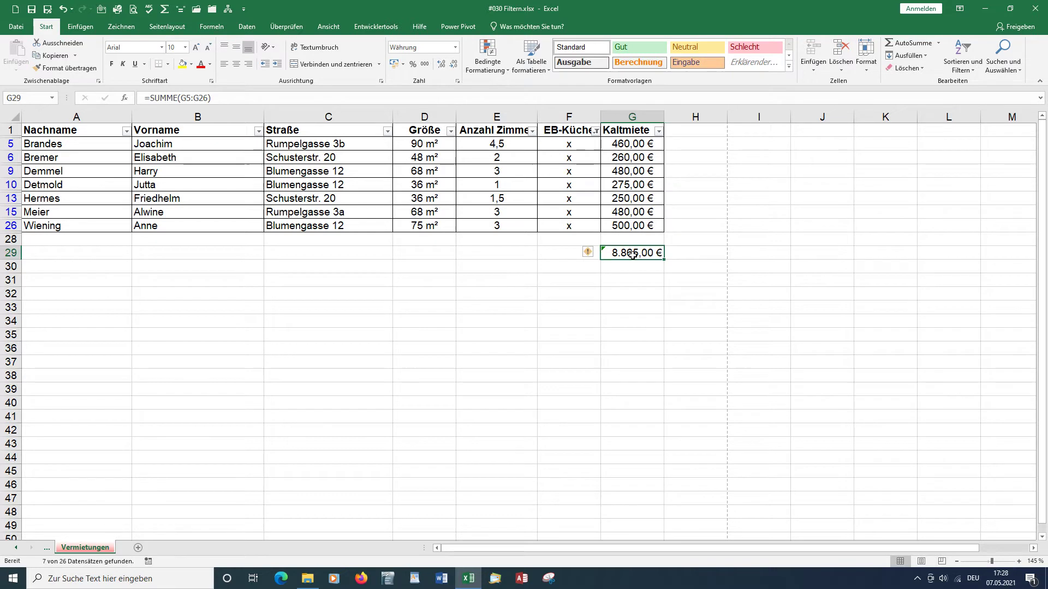
Replace G29 with =TEILERGEBNIS(9;$G$2:$G$28) via AutoSum, giving 2.705,00 €.
click(164, 10)
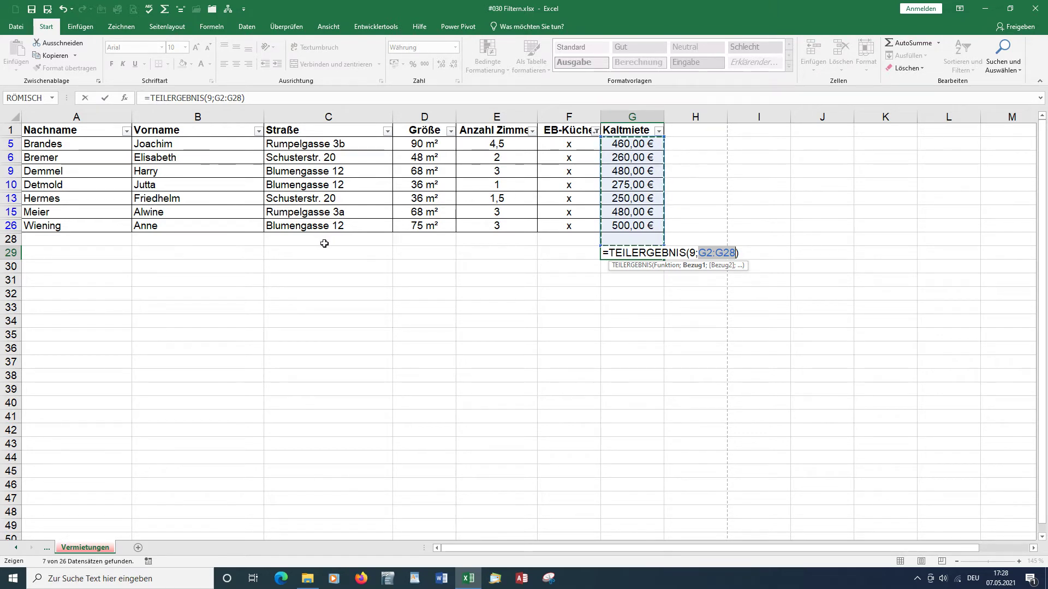
key(F4)
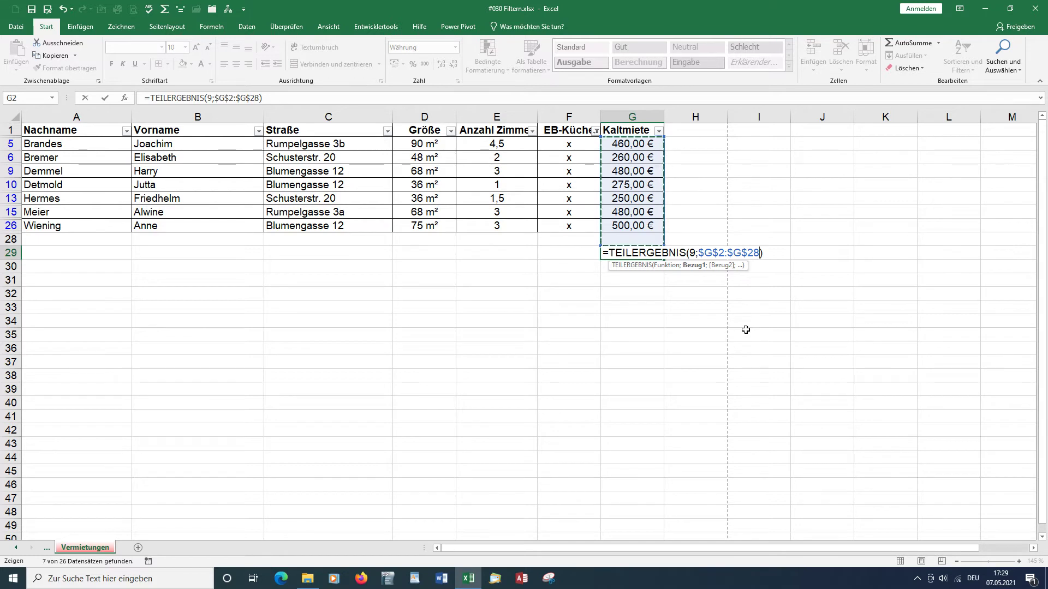
key(Return)
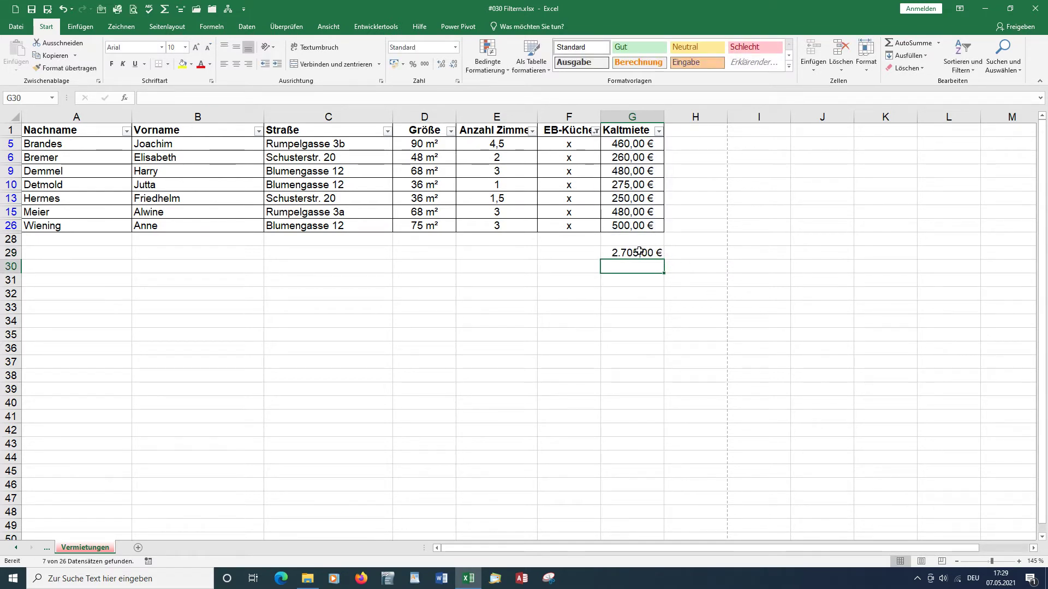
click(532, 131)
Limit the Anzahl Zimmer filter to 2 and 3 rooms, leaving 4 flats.
click(424, 238)
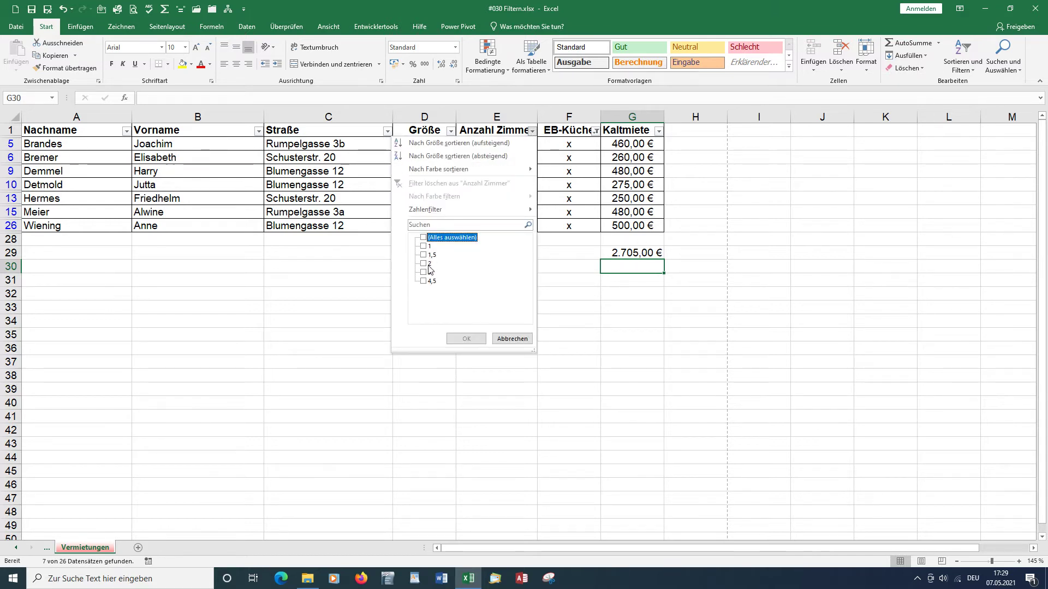
click(424, 263)
click(424, 273)
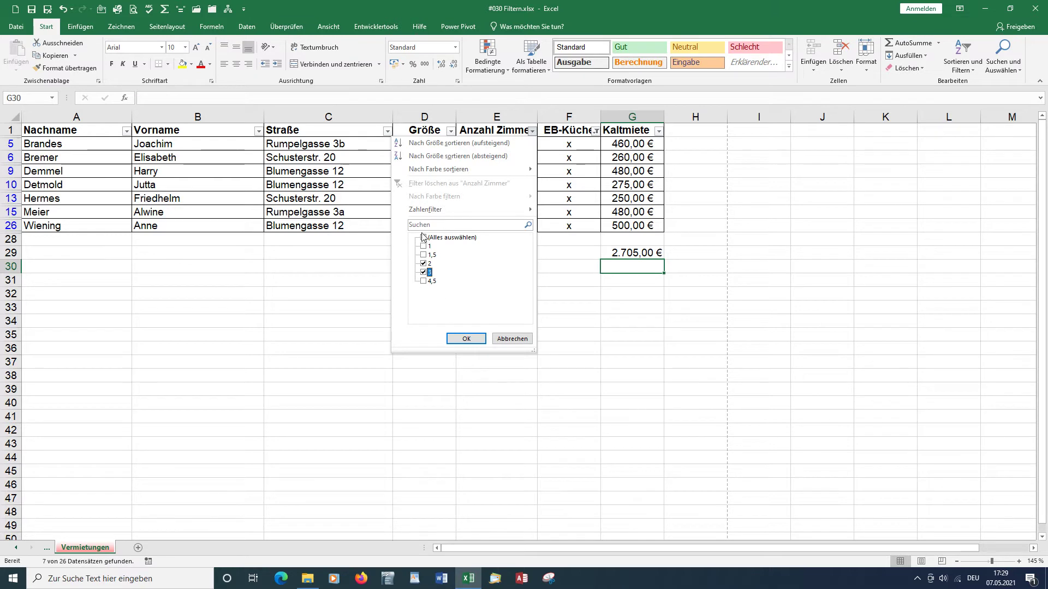
click(466, 338)
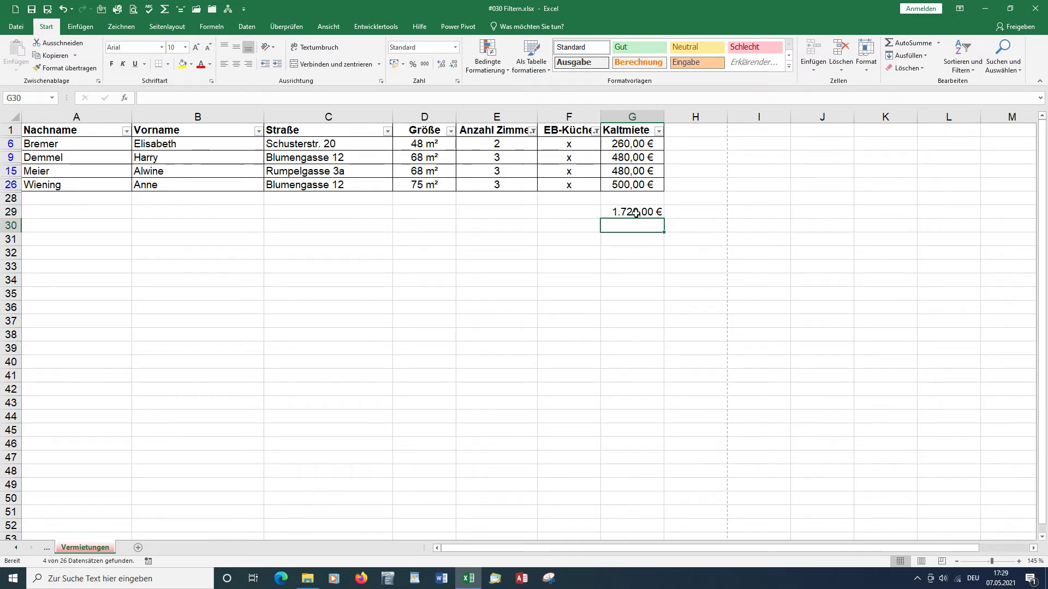
Enter a TEILERGEBNIS count (function 3) of the EB-Küche cells in F29.
click(563, 211)
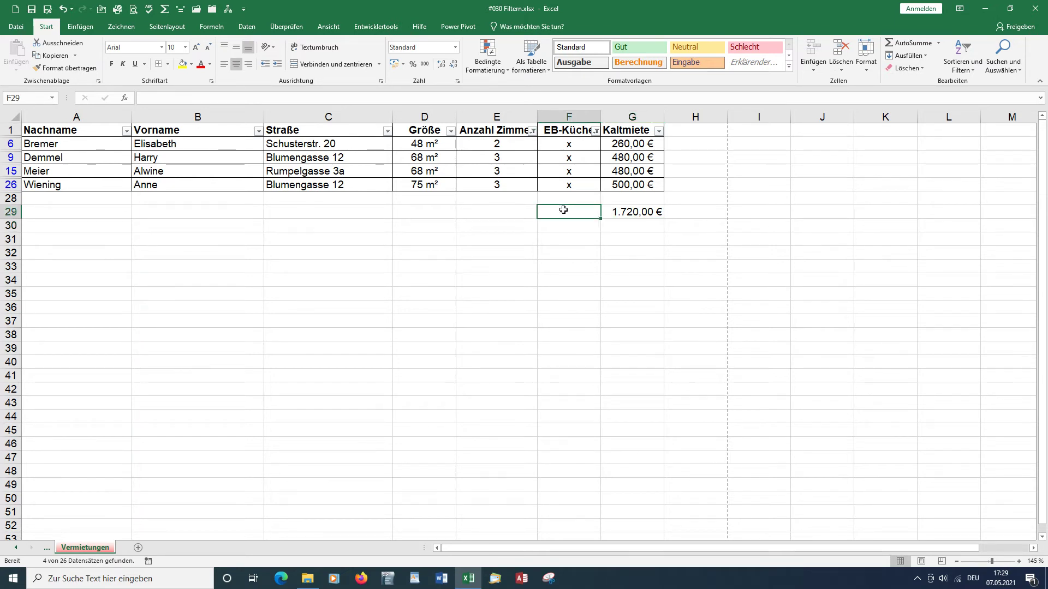
text(=)
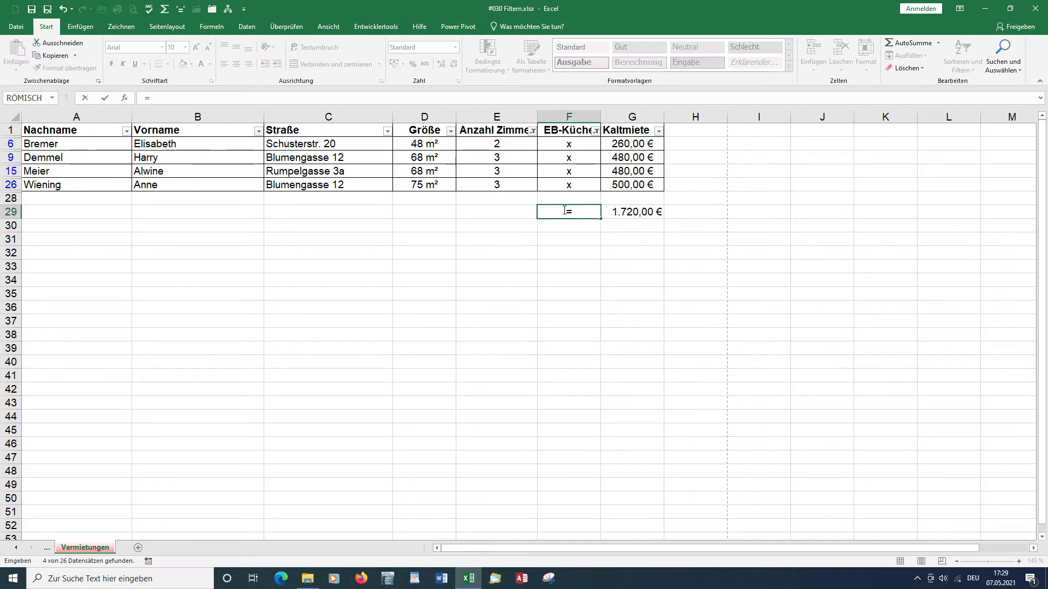
text(teil)
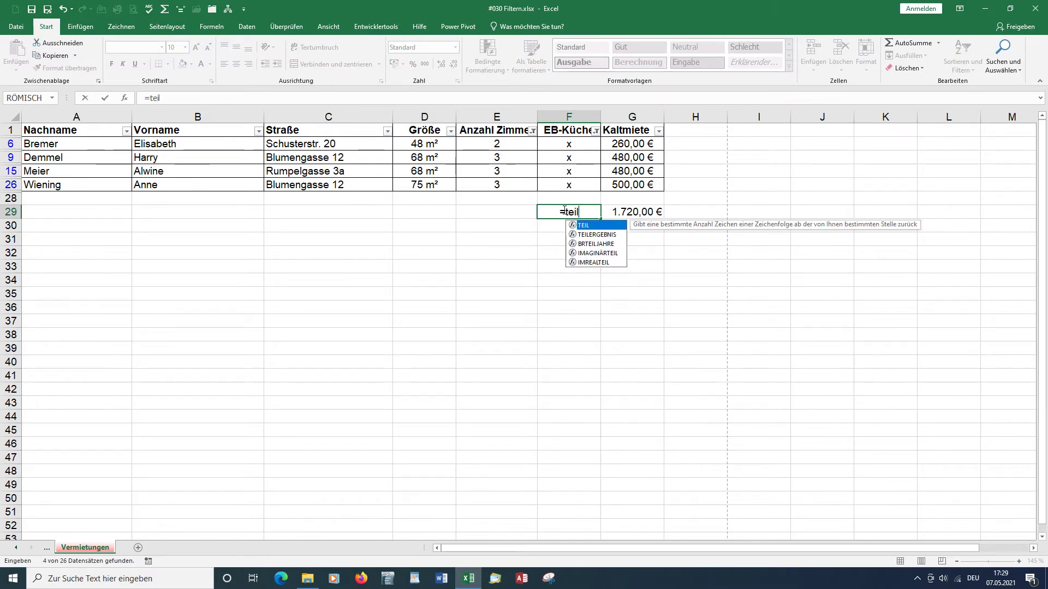
double_click(593, 235)
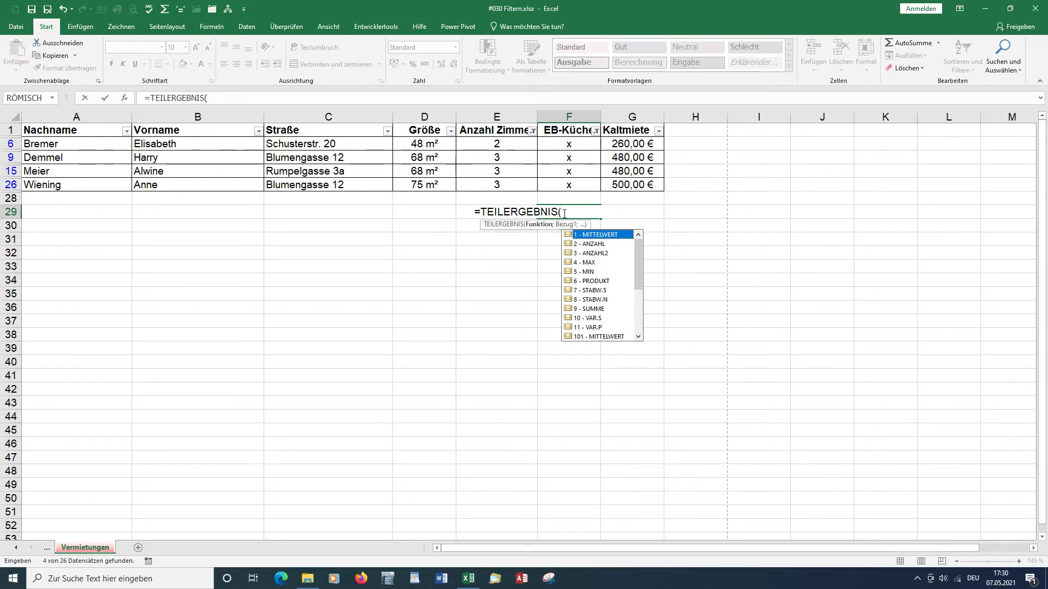
double_click(591, 252)
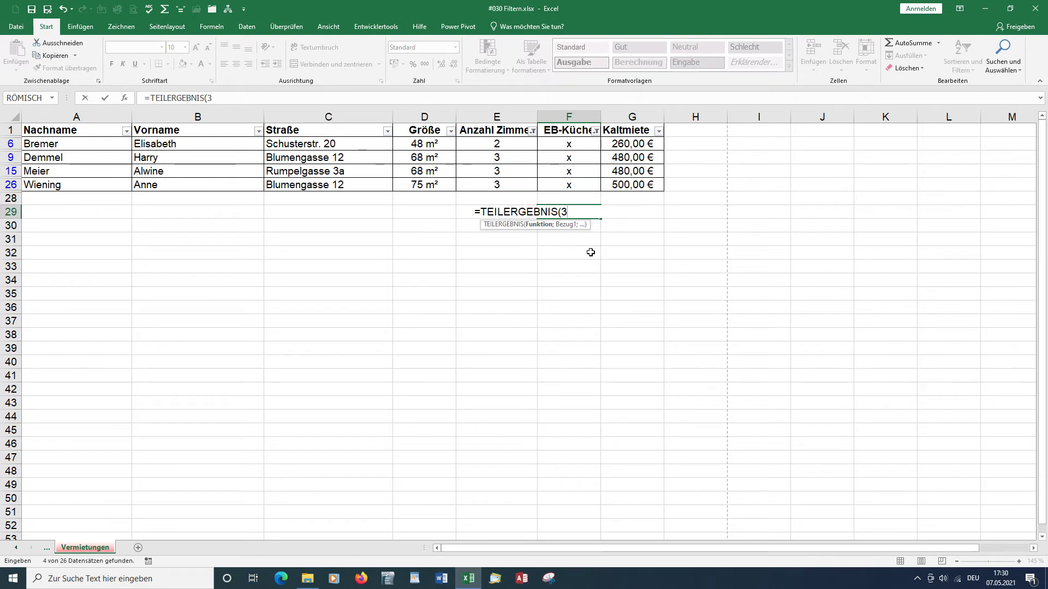
text(;)
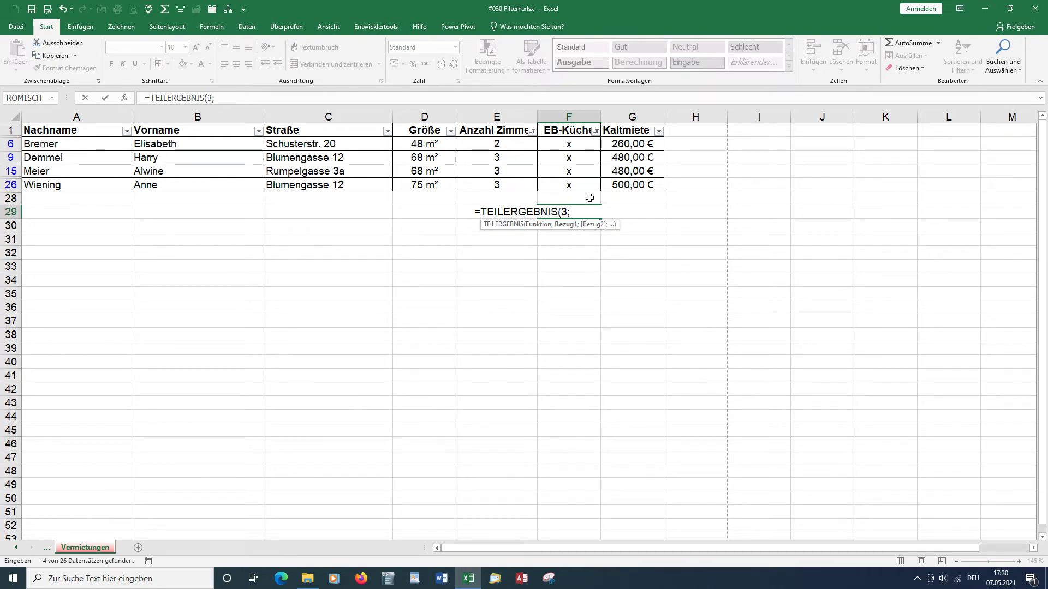
drag(571, 143, 568, 185)
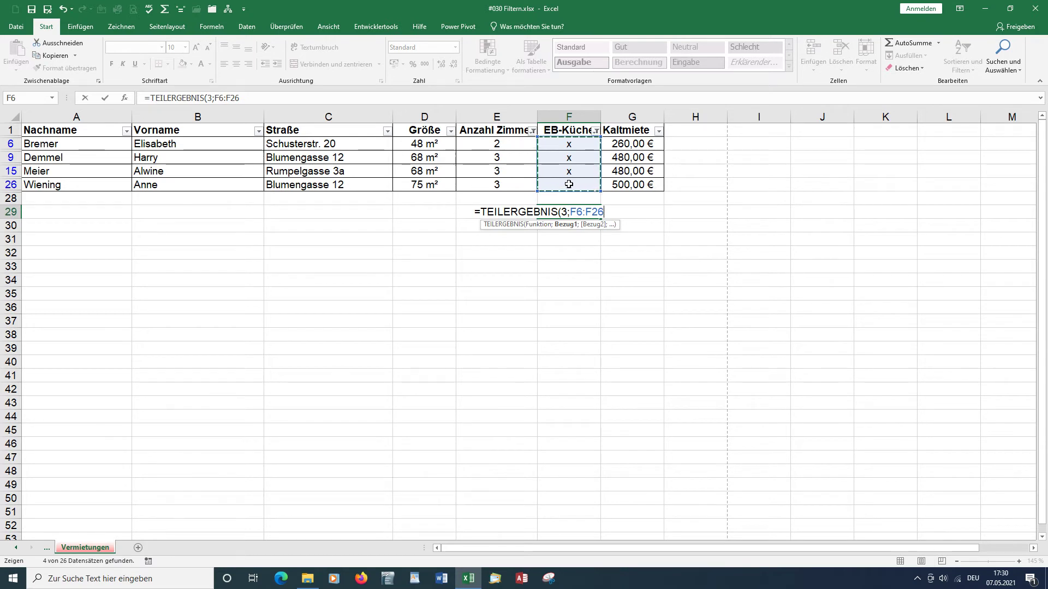
text())
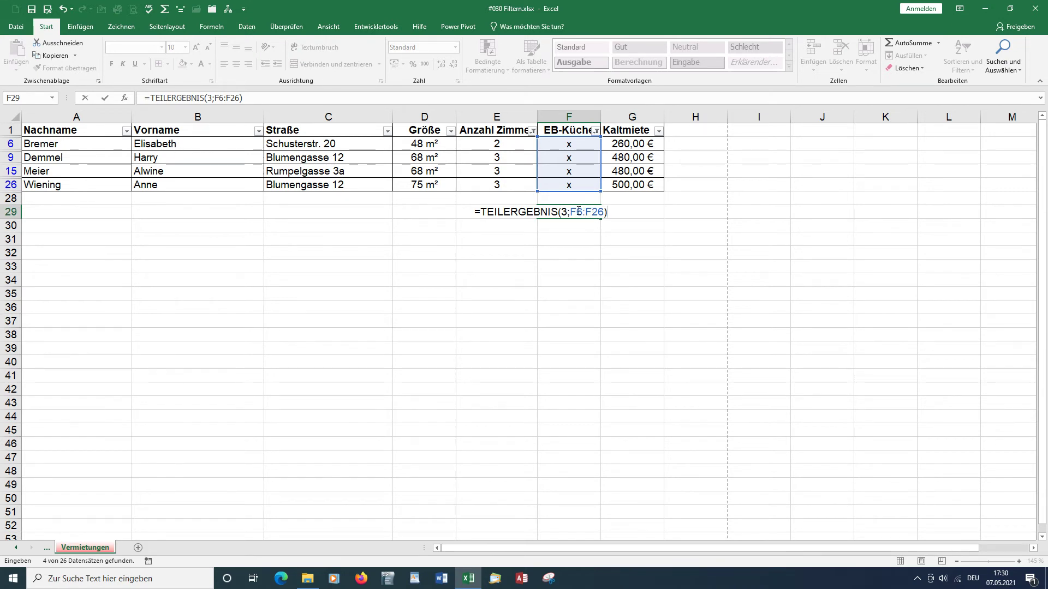
Change the F29 count range to absolute $F$2:$F$28, showing 4 kitchens.
click(582, 211)
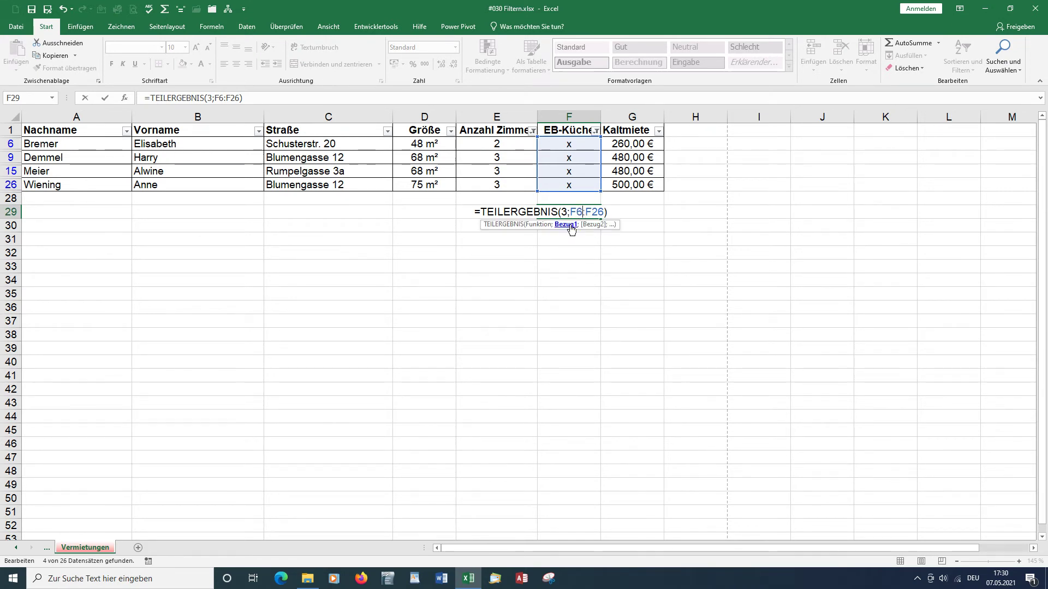
key(BackSpace)
text(2)
key(F4)
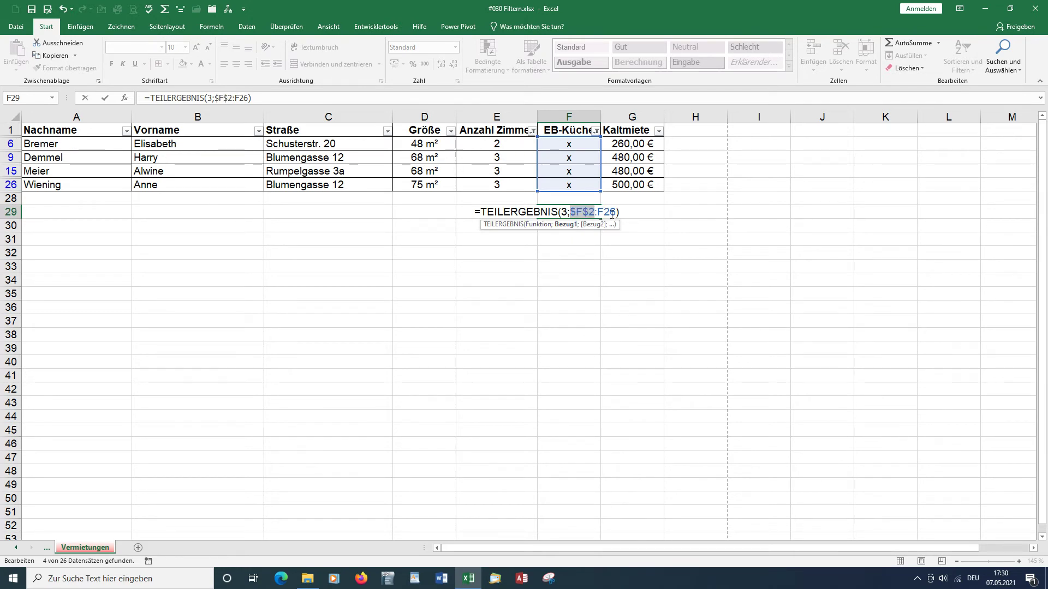
click(616, 212)
key(BackSpace)
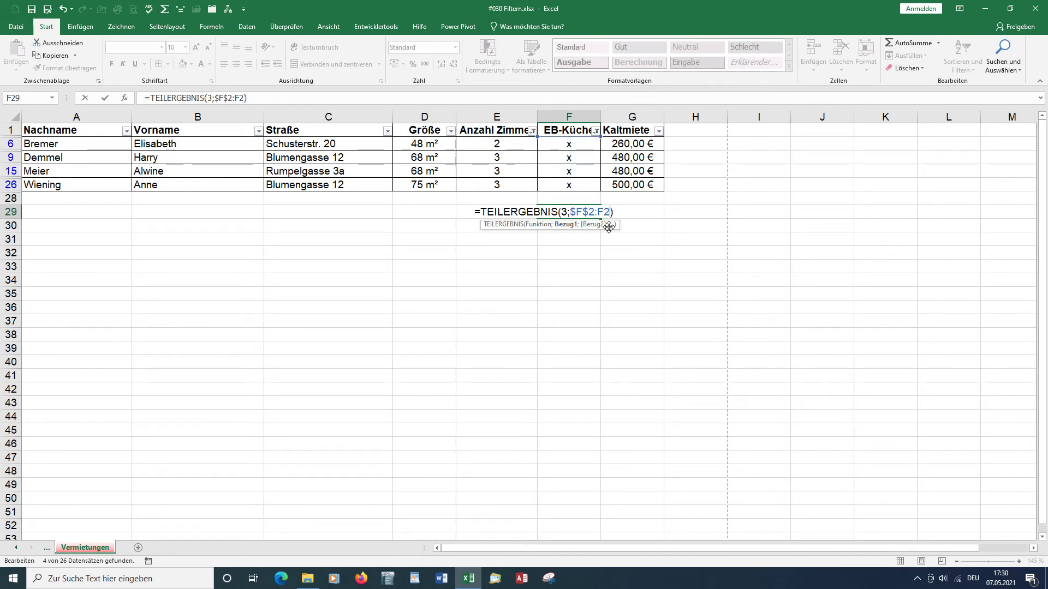
text(28)
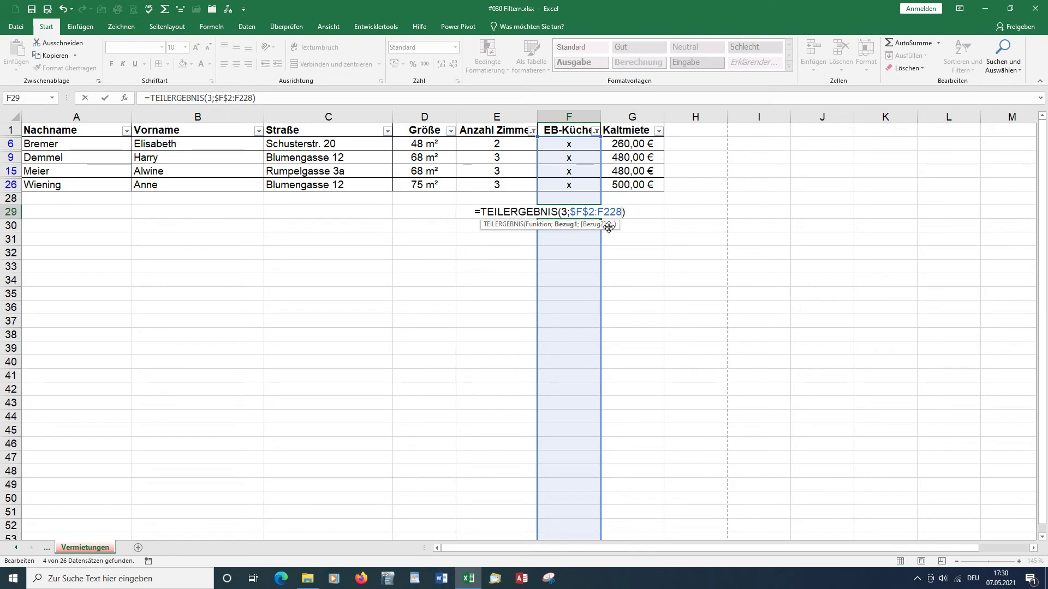
key(BackSpace)
key(BackSpace)
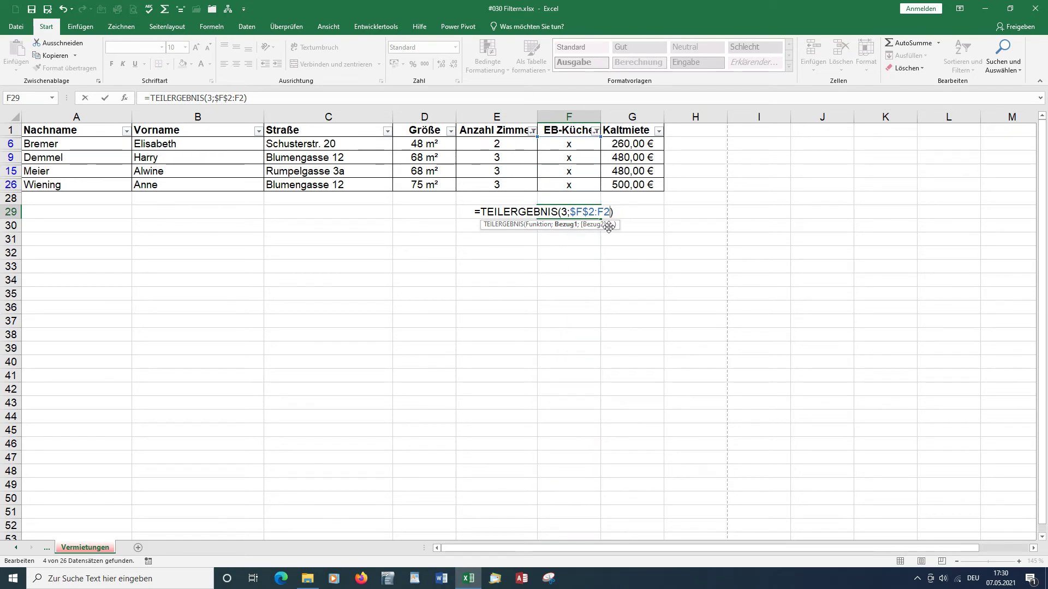
text(8)
key(F4)
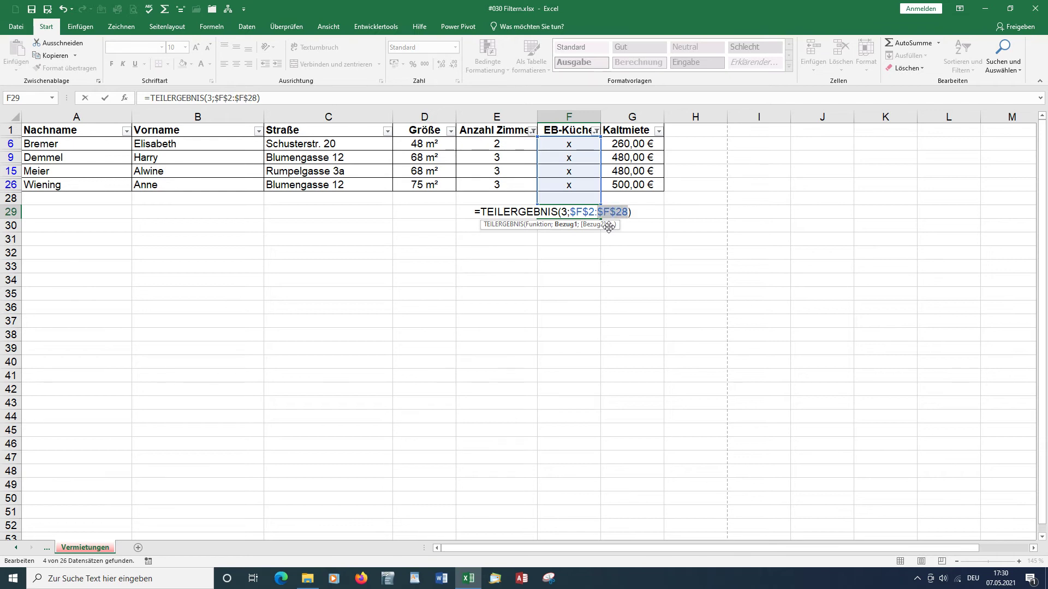
key(Return)
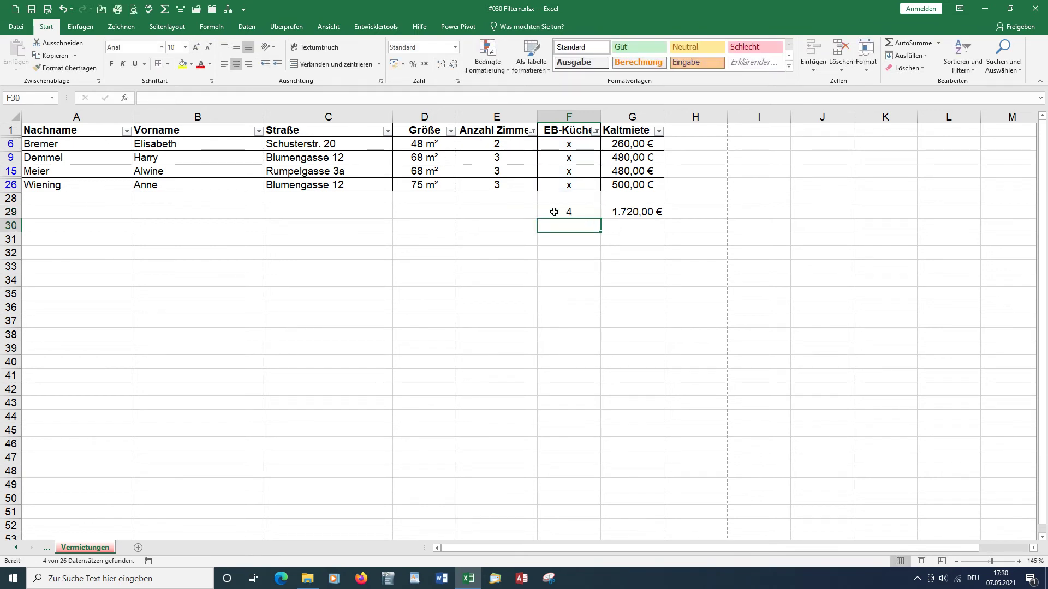
Start a TEILERGEBNIS(101;…) average in E29 over the room counts E6:E26.
click(492, 212)
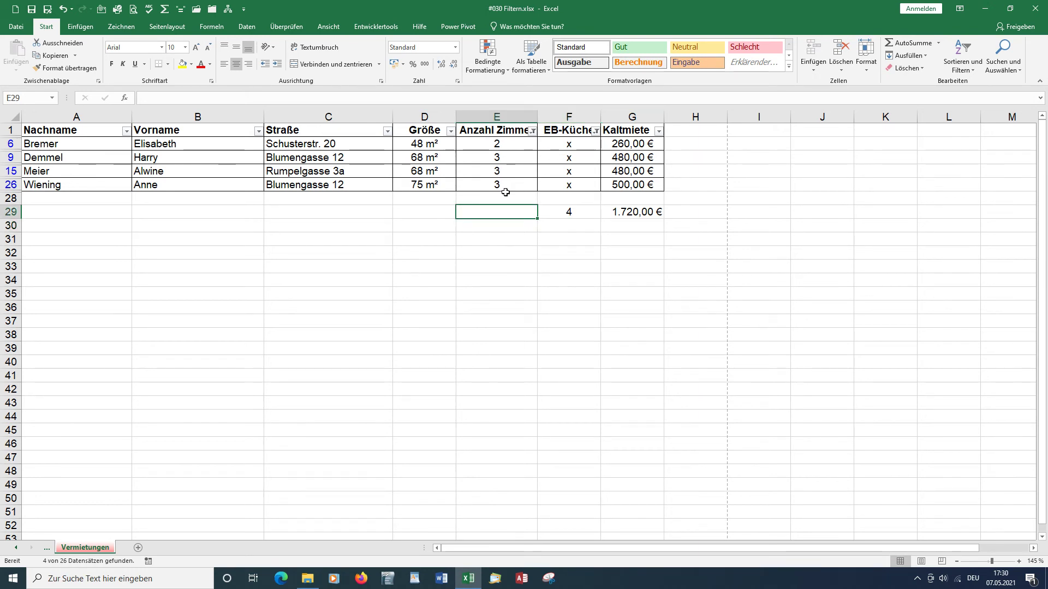
text(=teil)
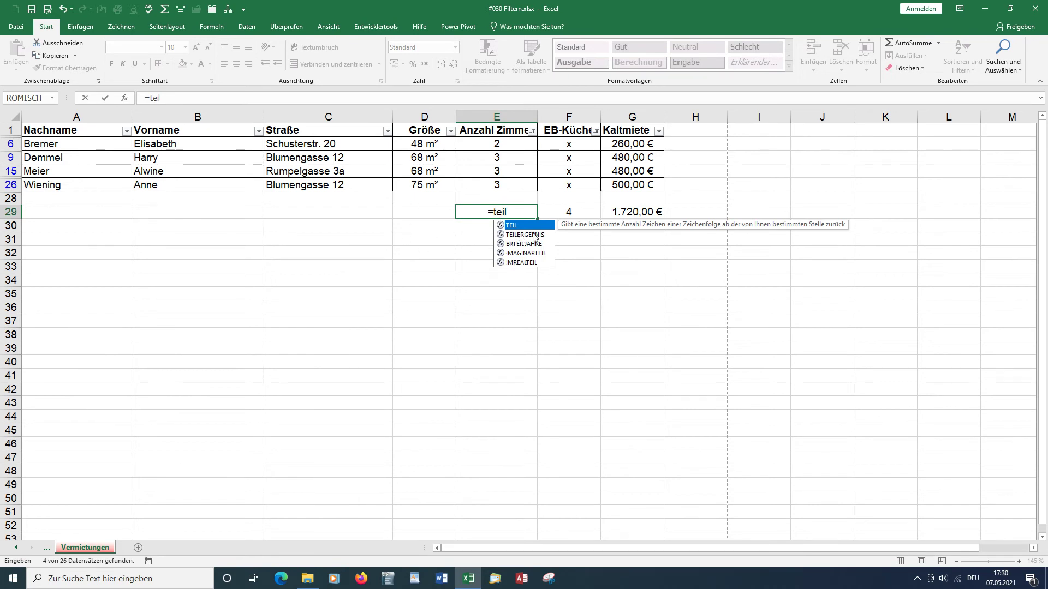
click(522, 237)
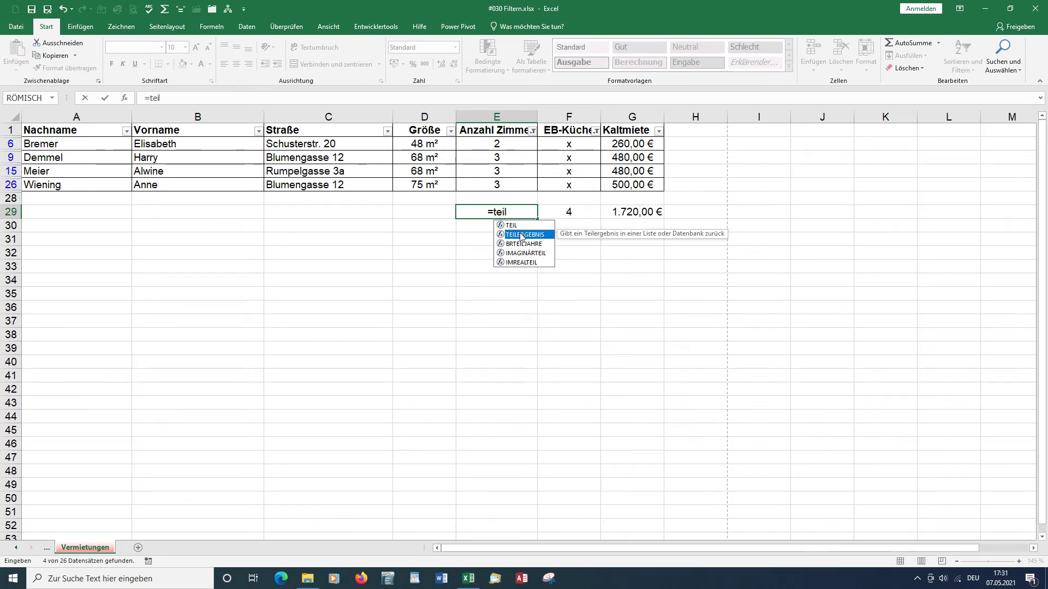
double_click(522, 236)
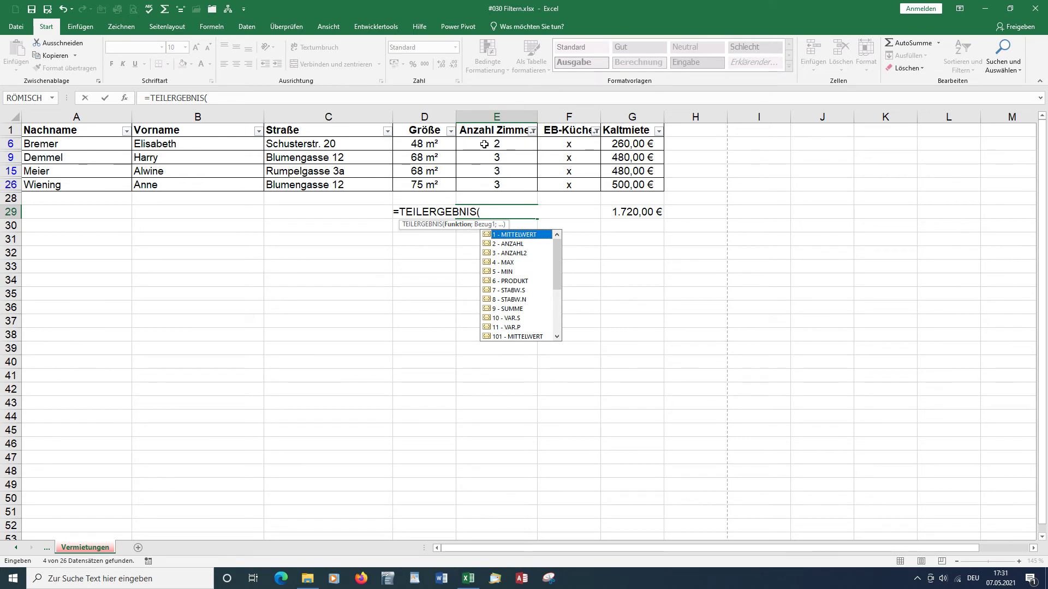
double_click(517, 336)
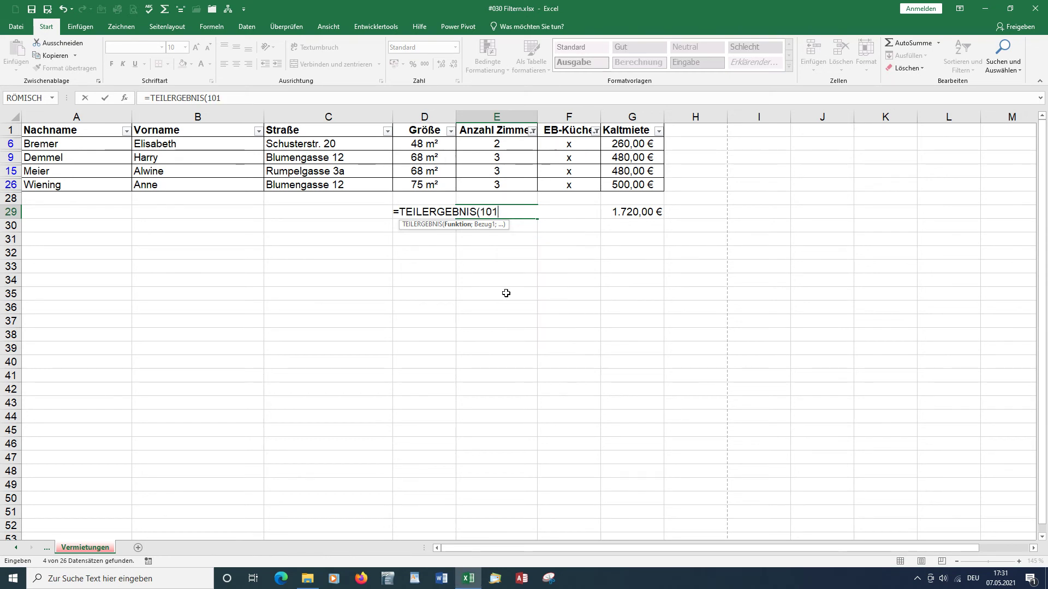
text(;)
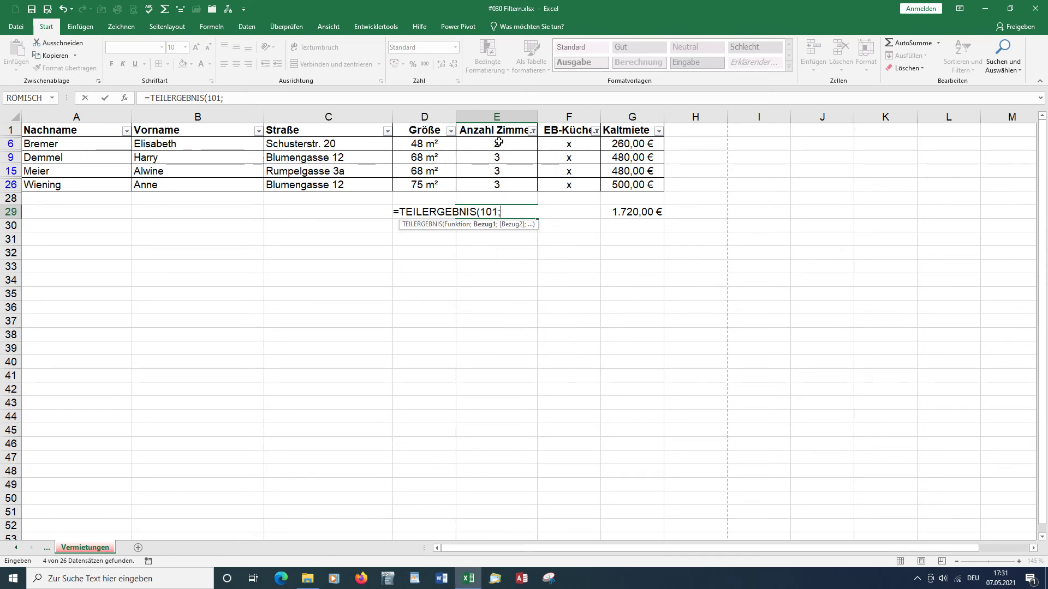
drag(498, 143, 498, 184)
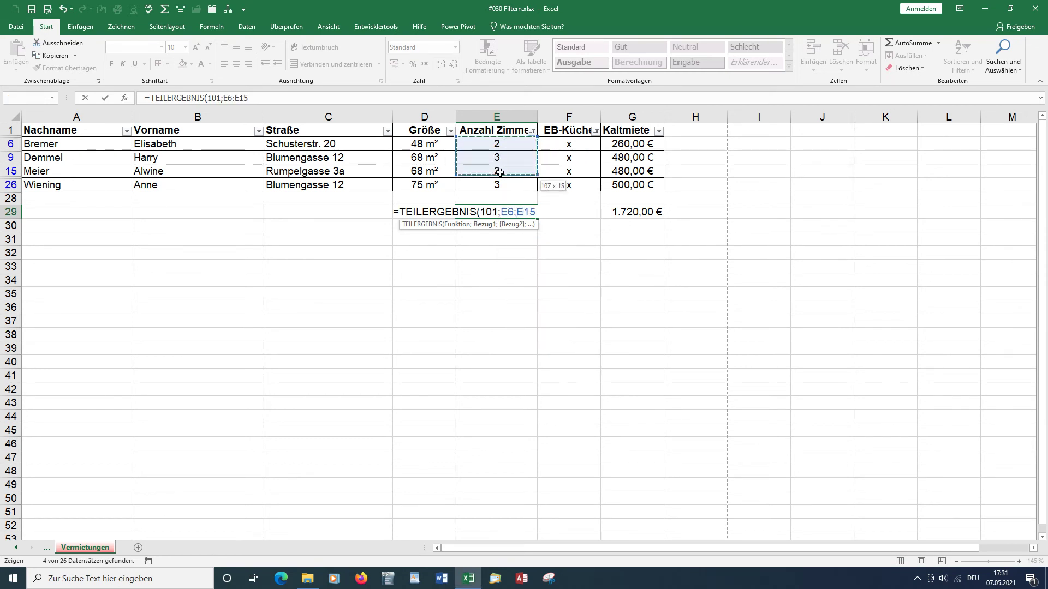
Adjust the E29 range to $E$2:E28 and confirm, giving 2,75.
click(515, 213)
key(BackSpace)
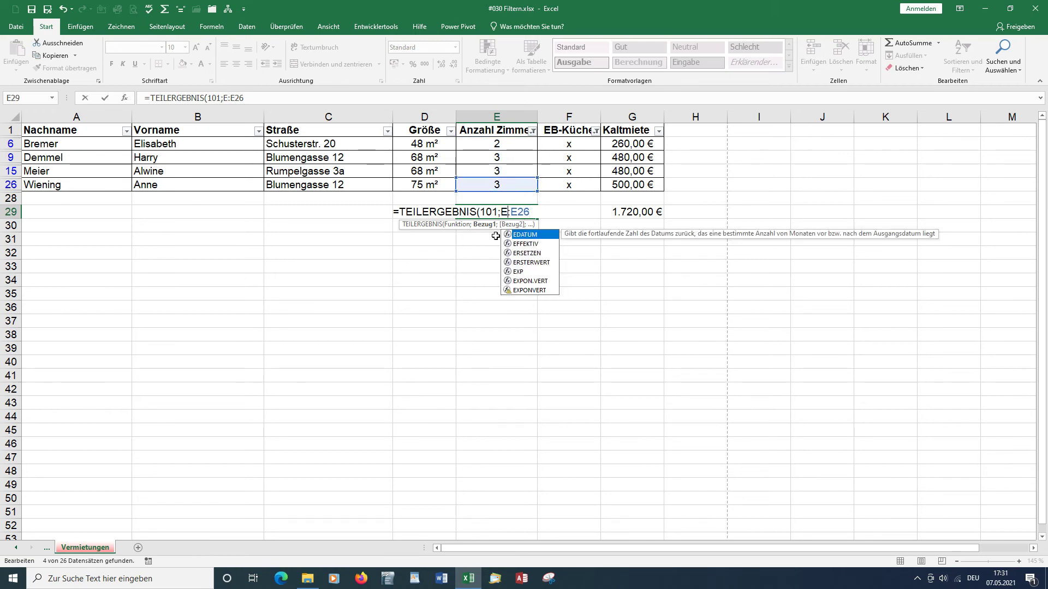
text(2)
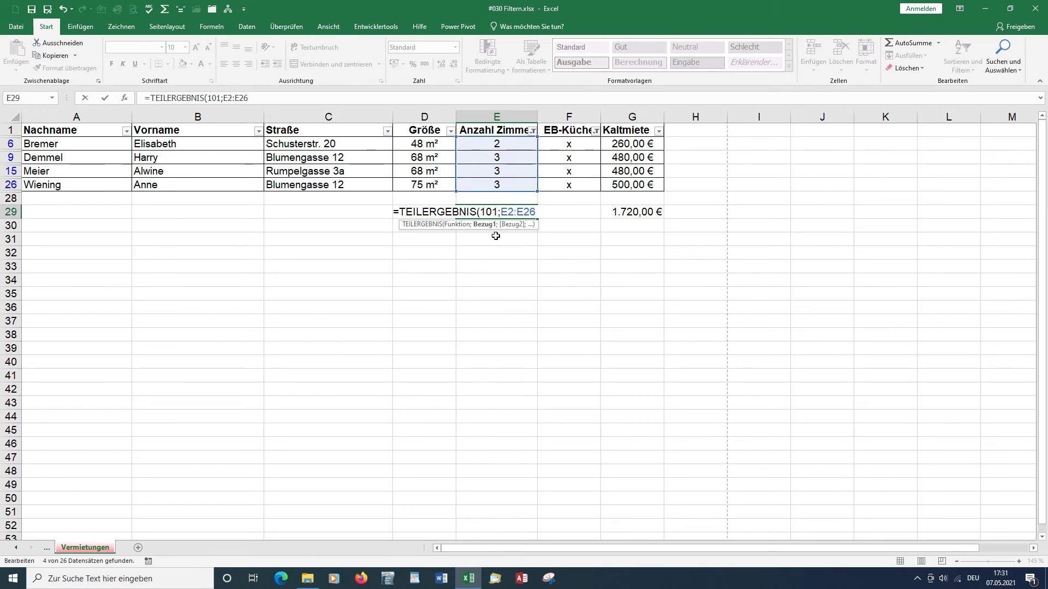
key(F4)
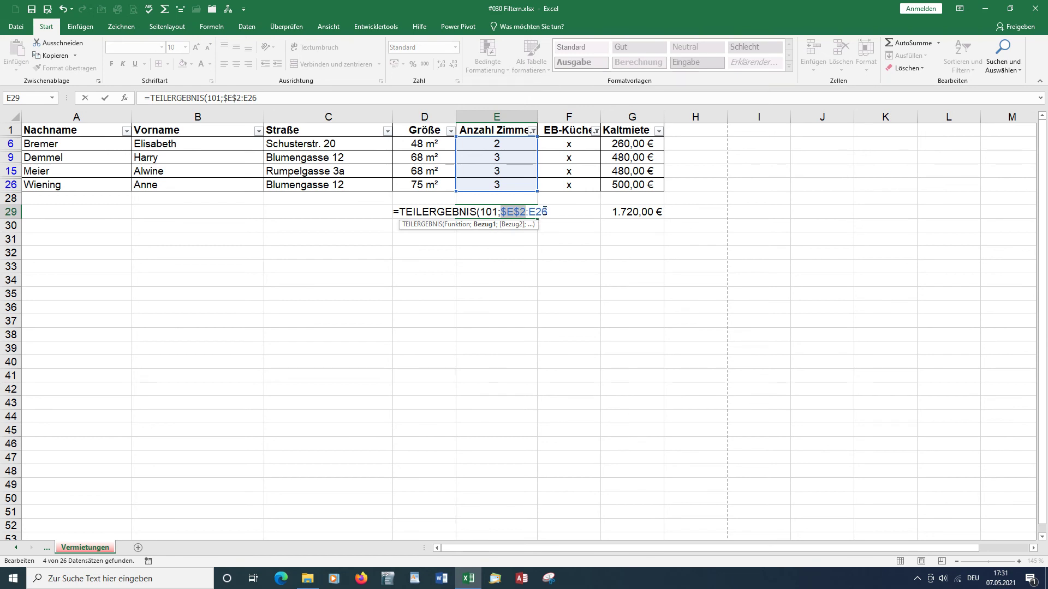
click(544, 211)
key(BackSpace)
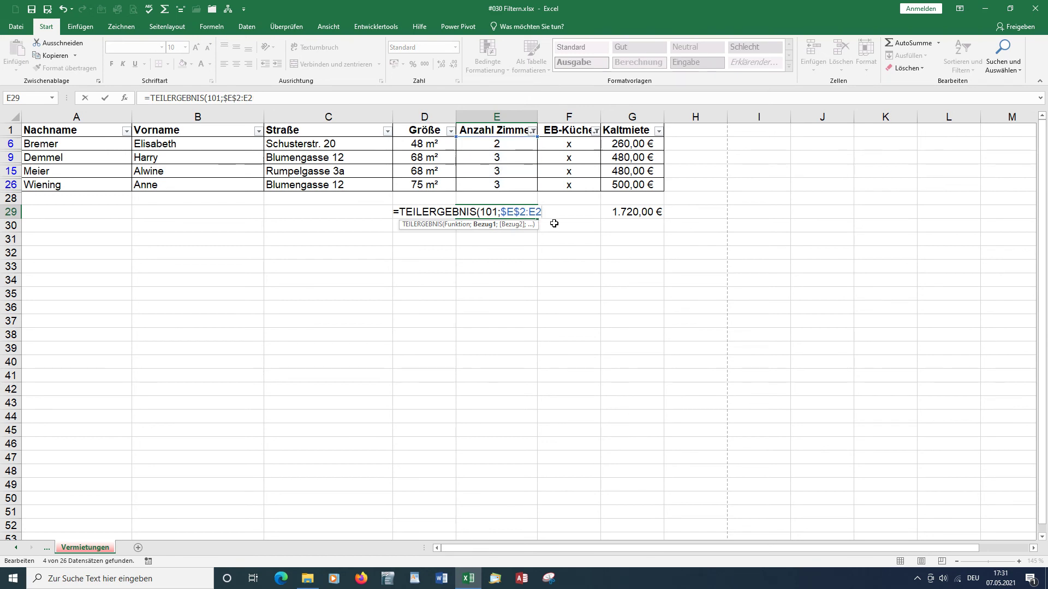
text(8)
key(Return)
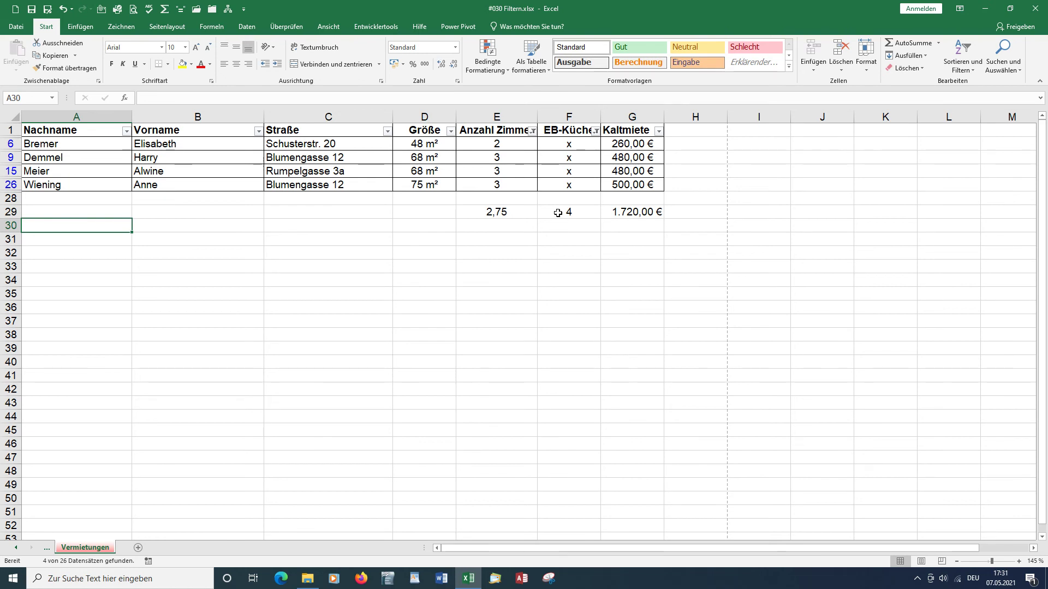
Make the E29 range fully absolute as $E$2:$E$28, then review the G29 formula unchanged.
click(562, 215)
double_click(503, 214)
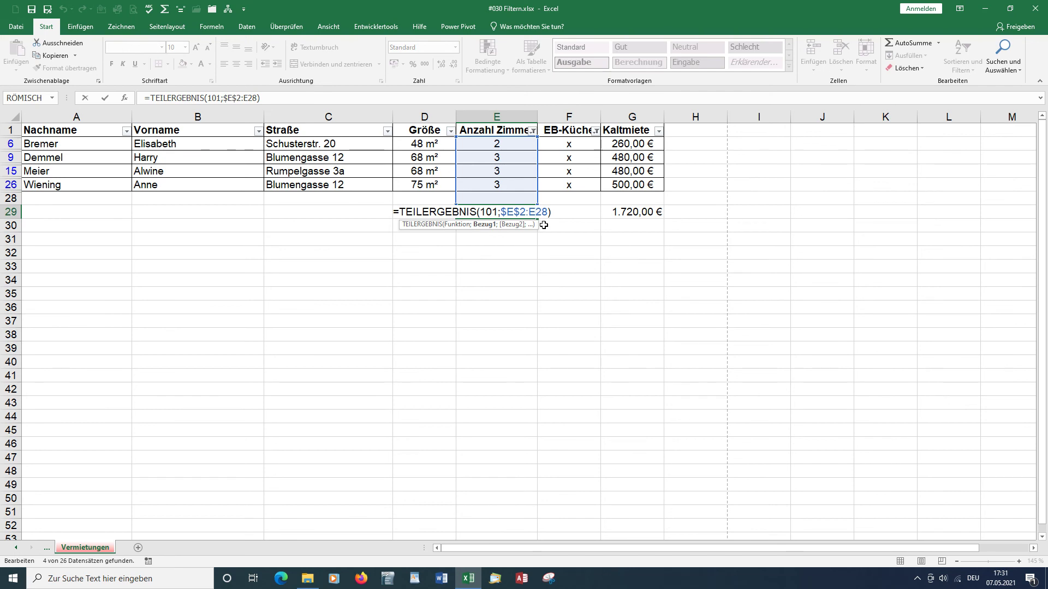
key(F4)
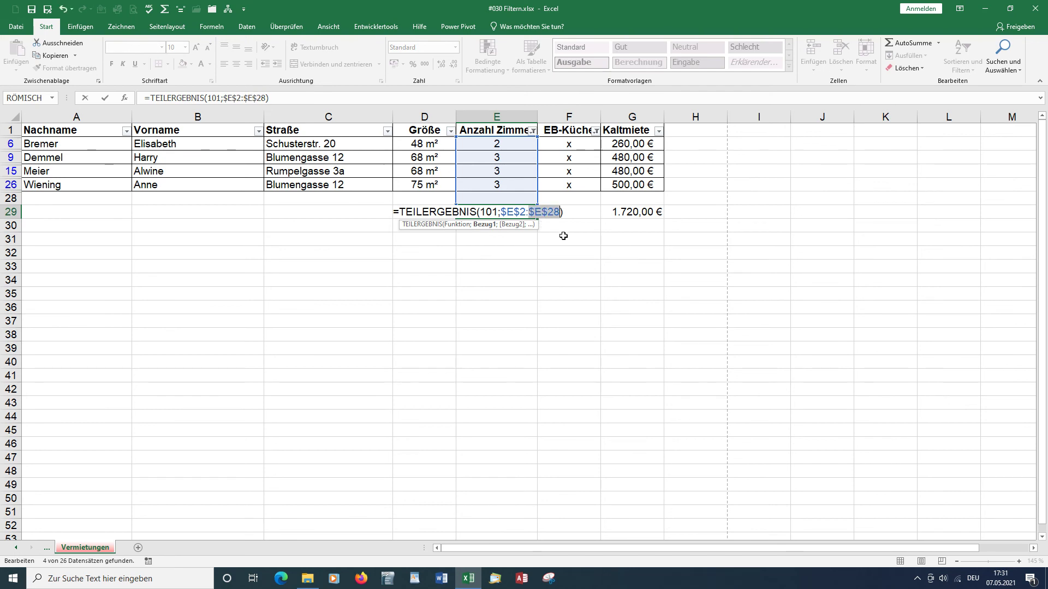
key(Return)
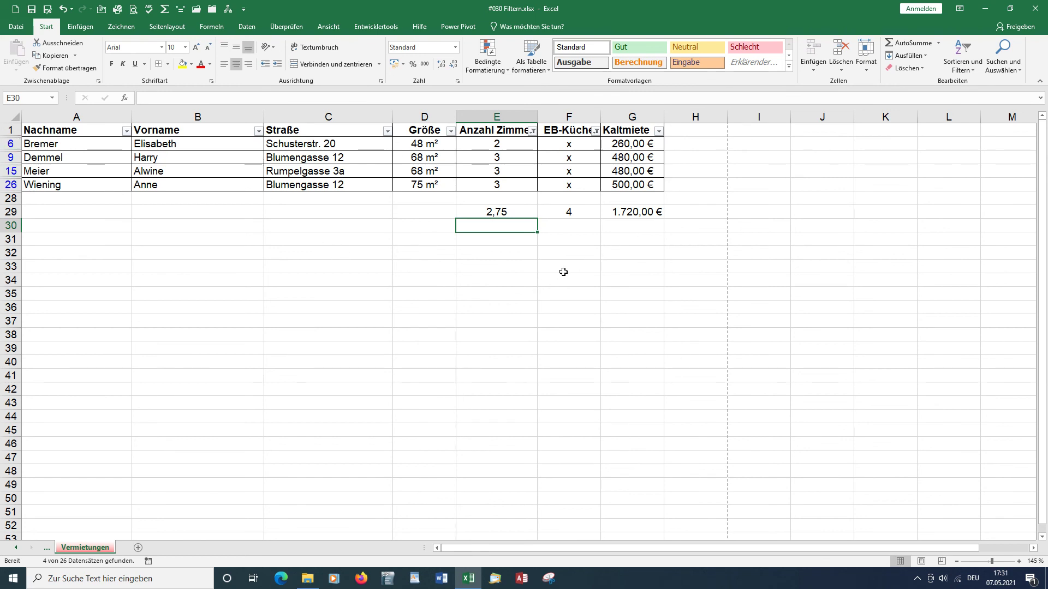
double_click(633, 213)
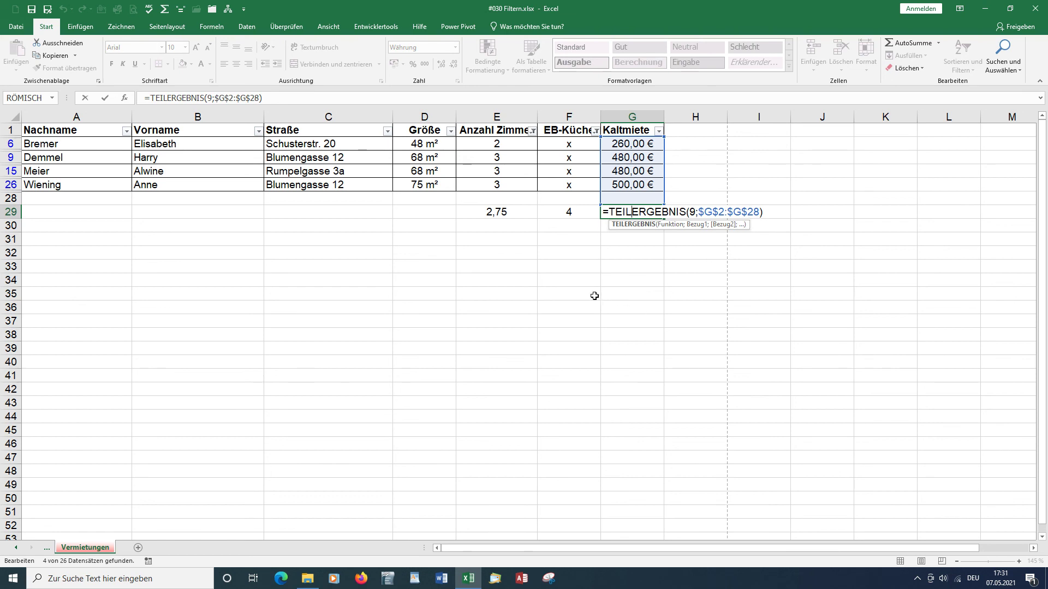
click(576, 294)
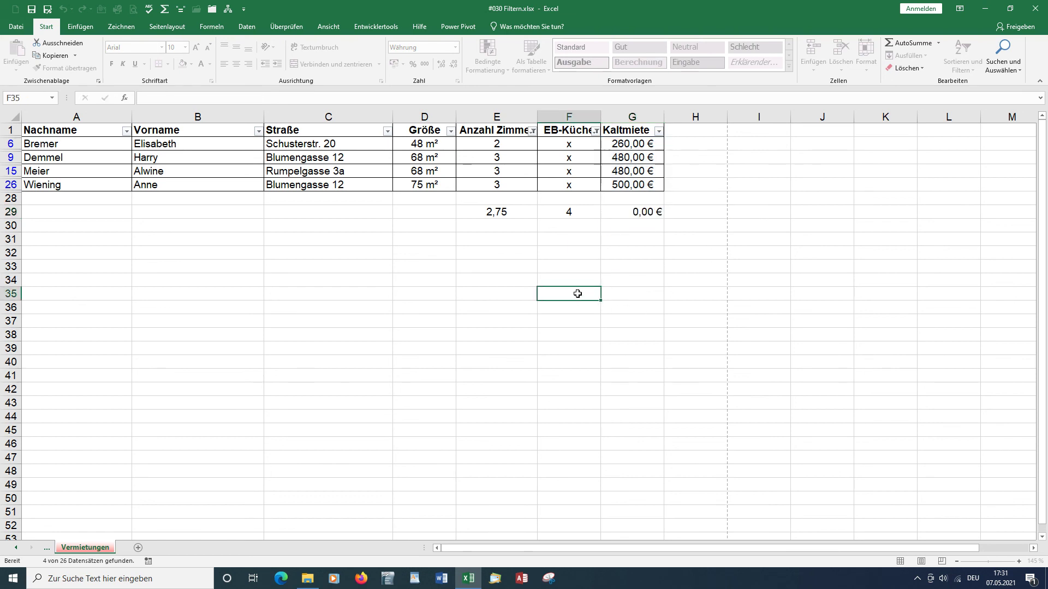
Add 1-room flats to the Anzahl Zimmer filter, giving 5 records and 1.995,00 € rent.
click(532, 131)
click(424, 246)
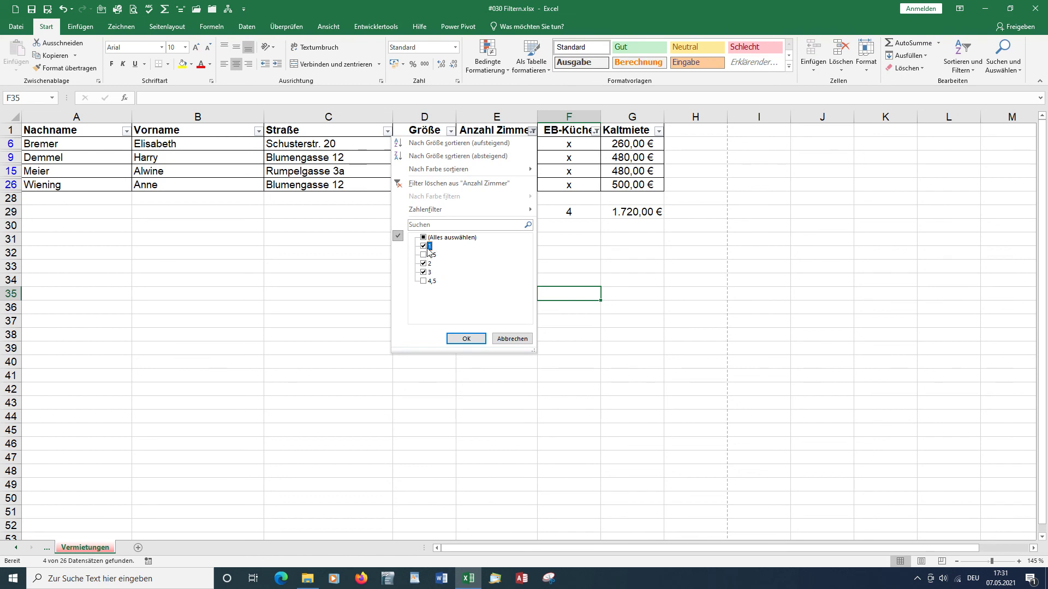
click(466, 339)
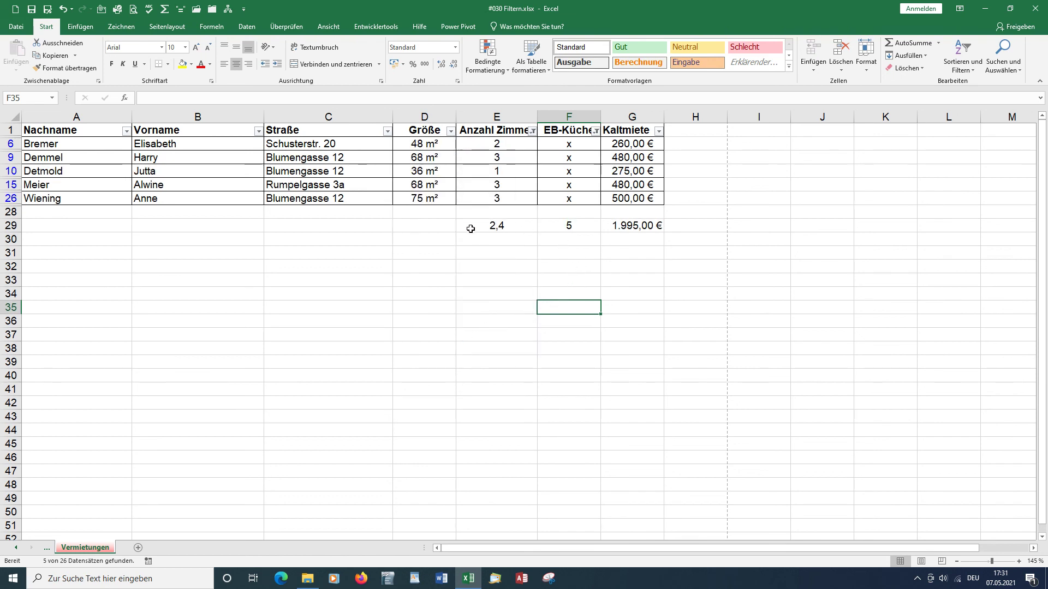